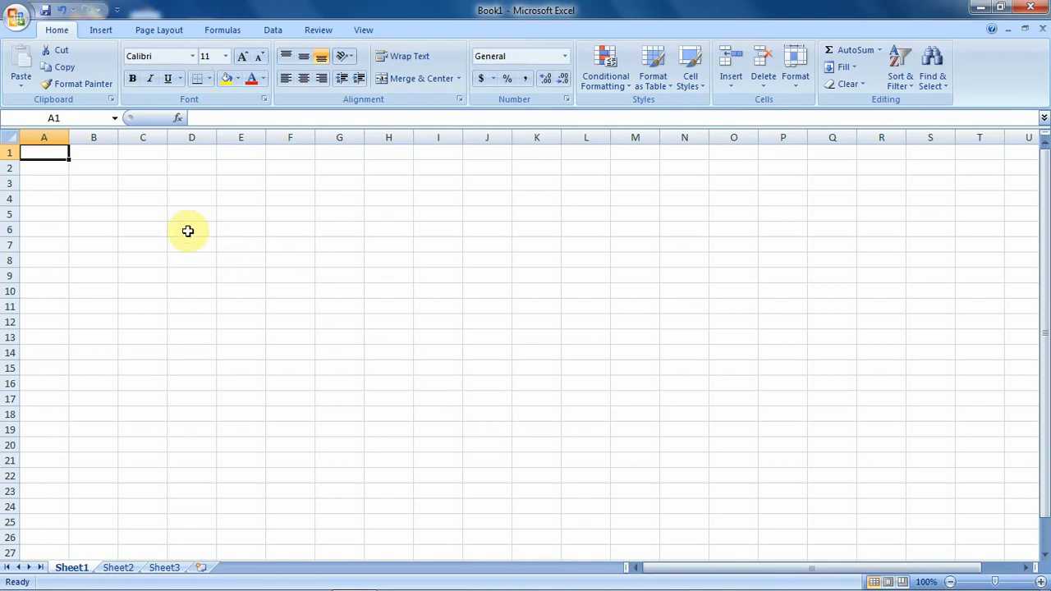
Enter the date 6/5/2020 in cell B2.
left_click(105, 166)
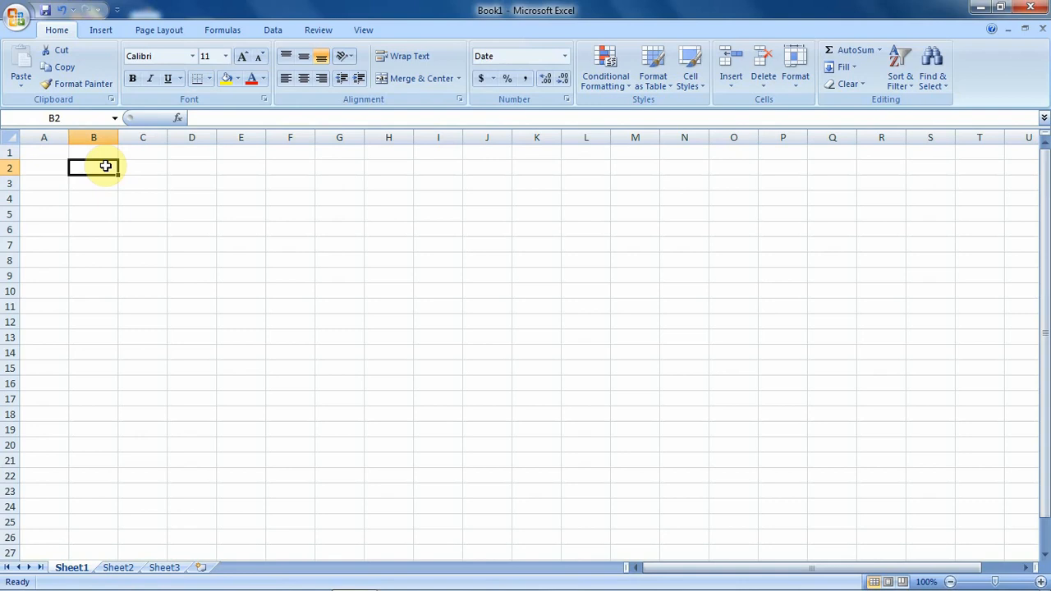
type("6/5")
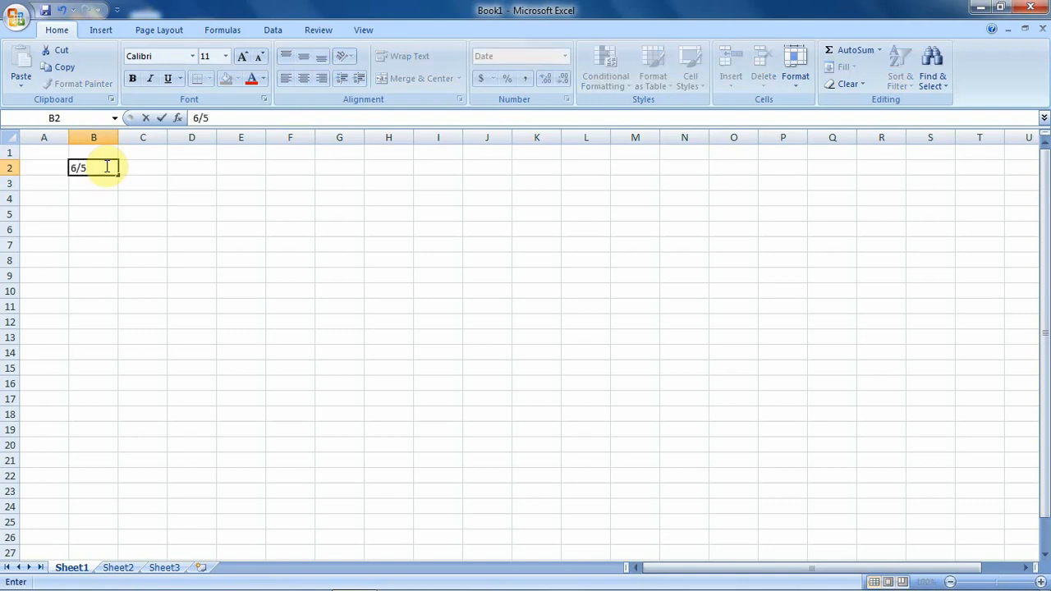
type("/2020")
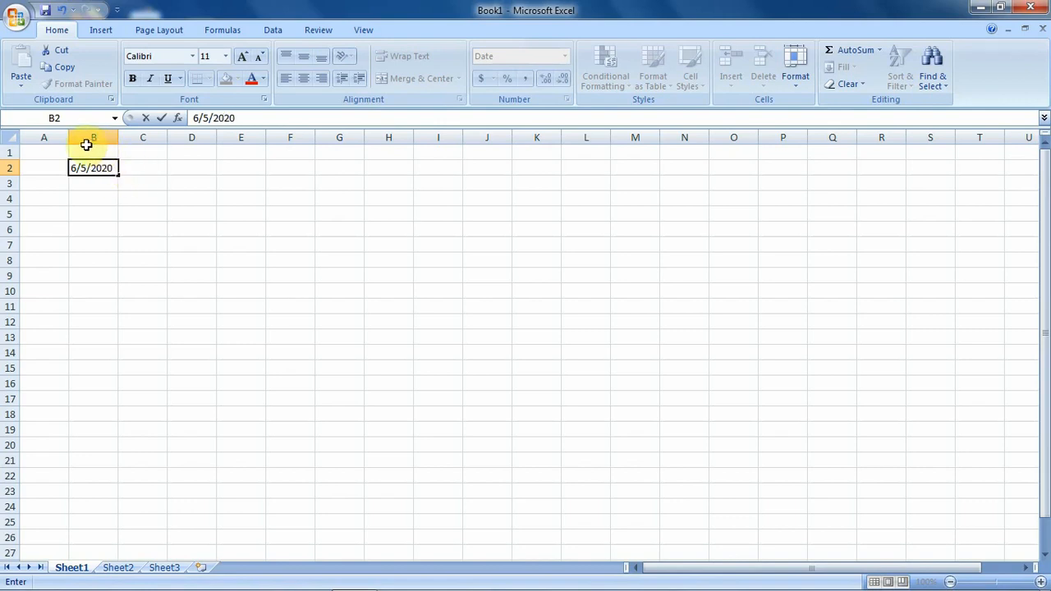
key("Return")
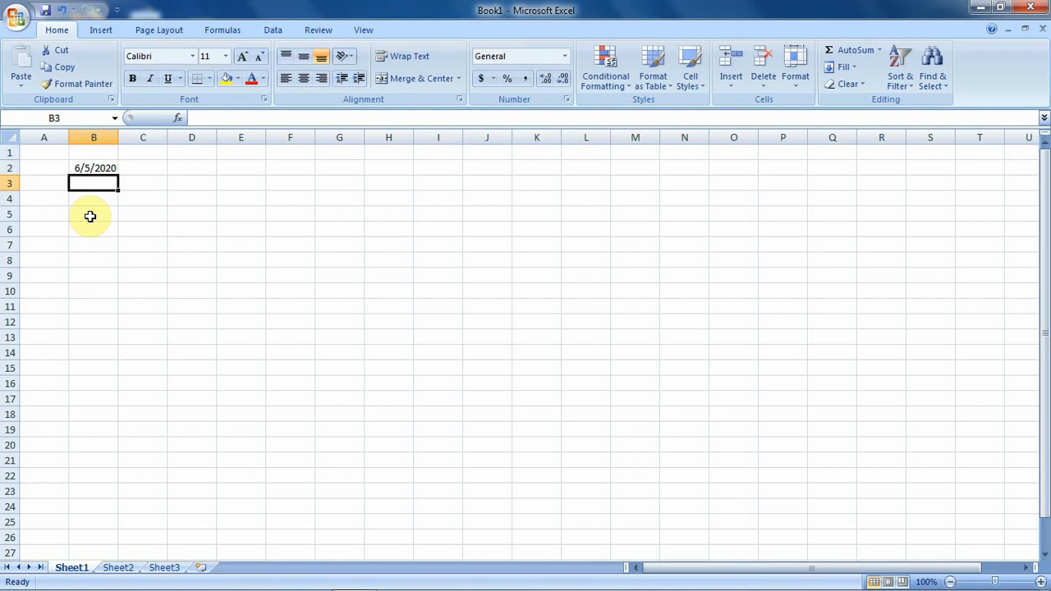
Replace the date in cell B2 with the number 200, keeping the cell's existing format.
left_click(92, 167)
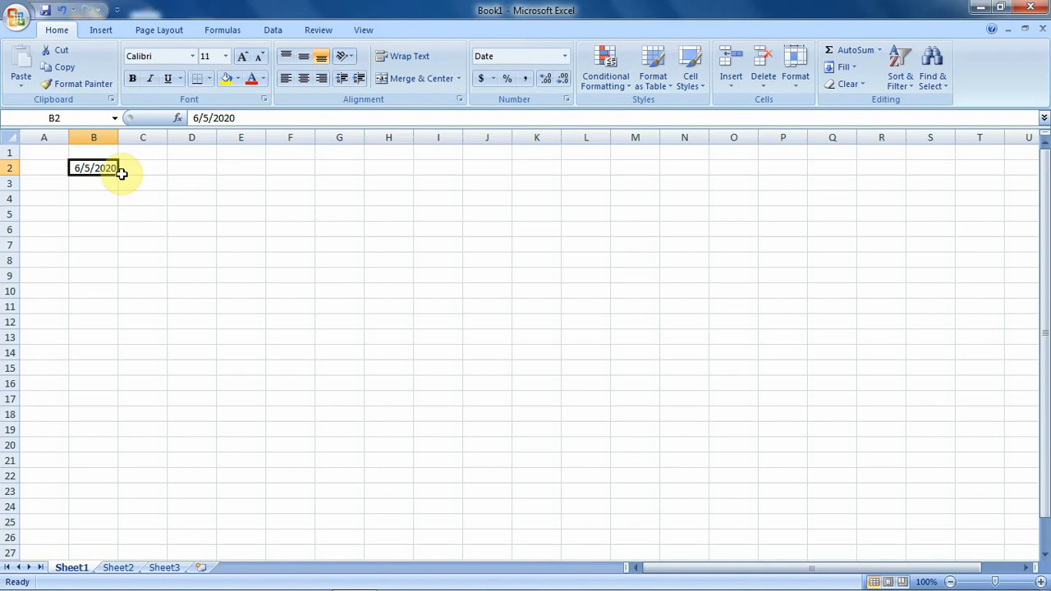
key("BackSpace")
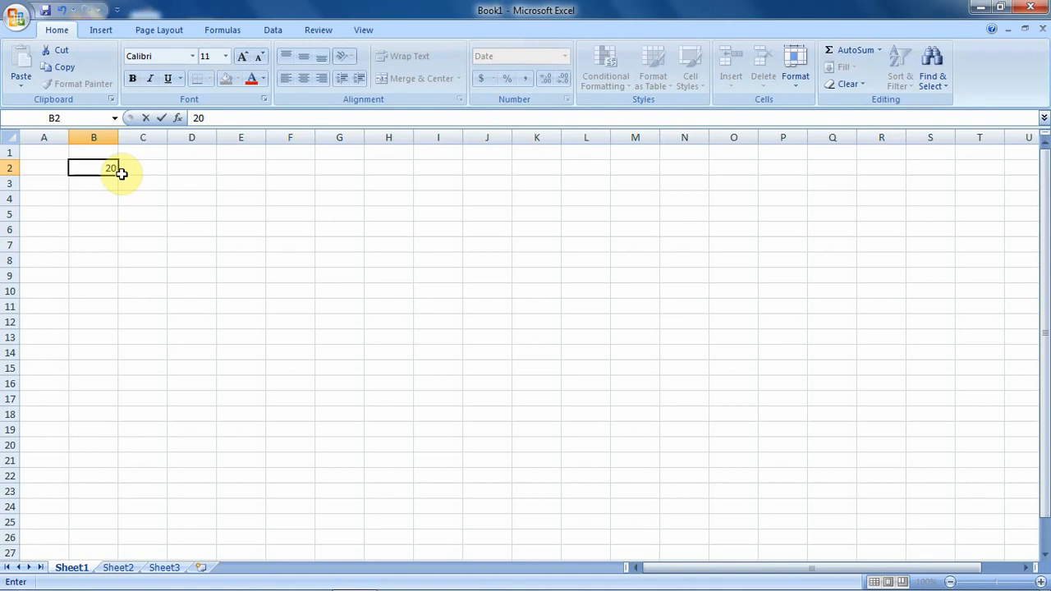
type("0")
key("Return")
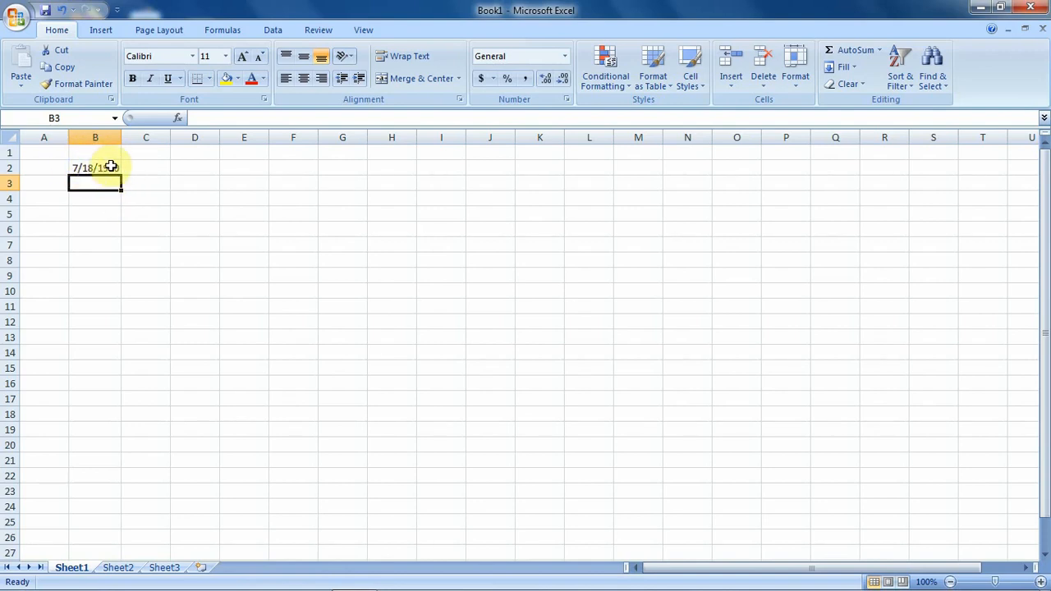
Change the number format of cell B2 to General.
left_click(98, 168)
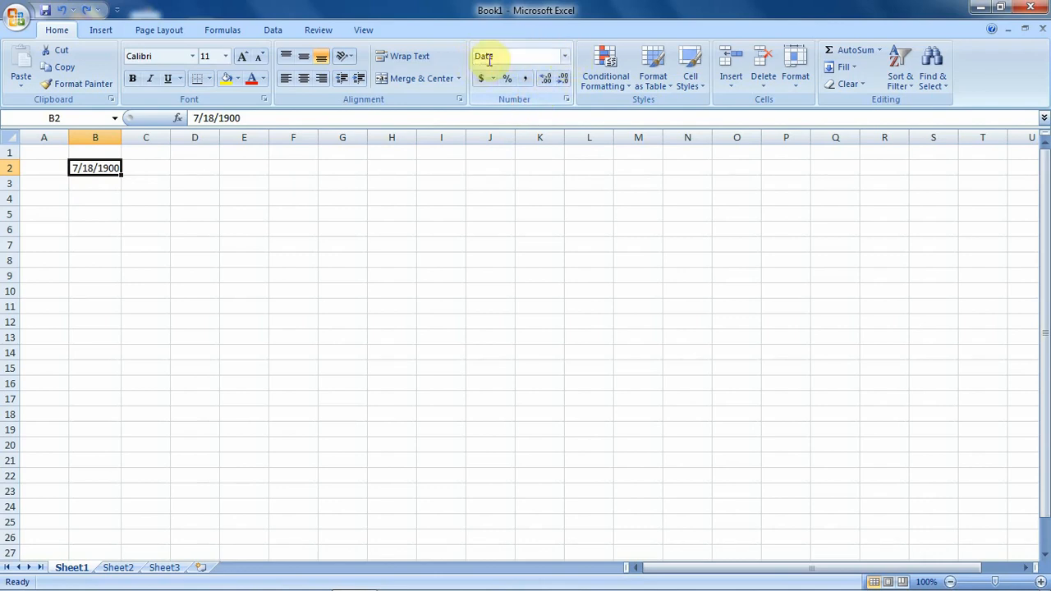
left_click(567, 56)
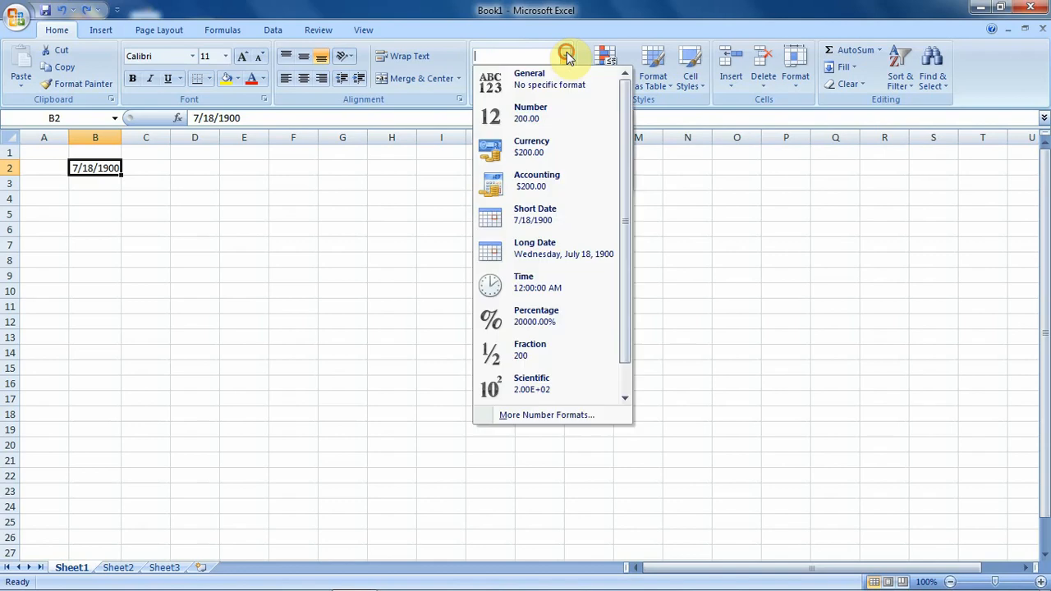
left_click(534, 80)
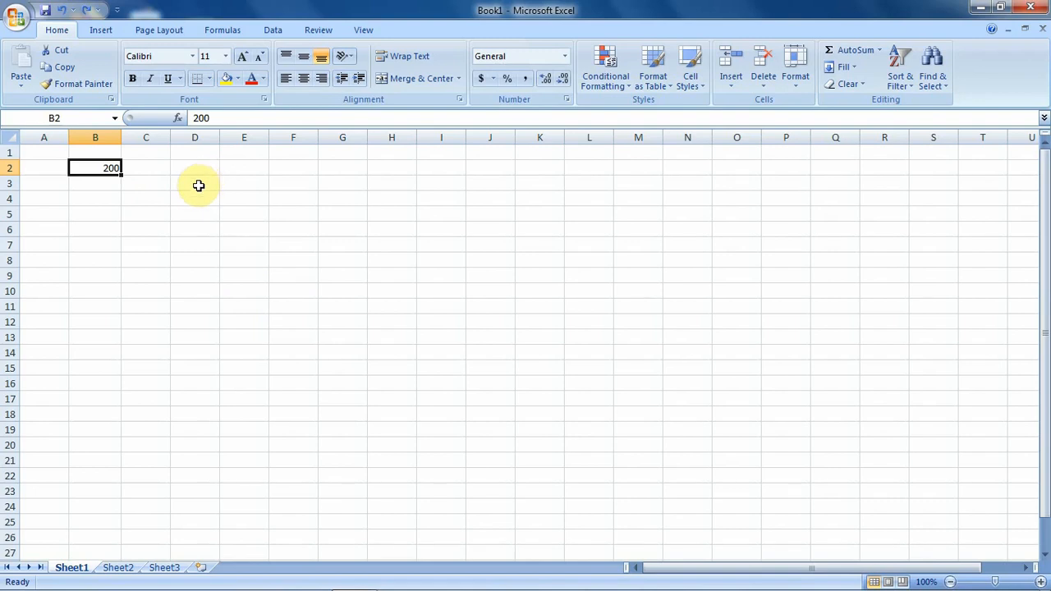
Enter 1 in cell E2 and apply the percentage format to that cell.
left_click(255, 168)
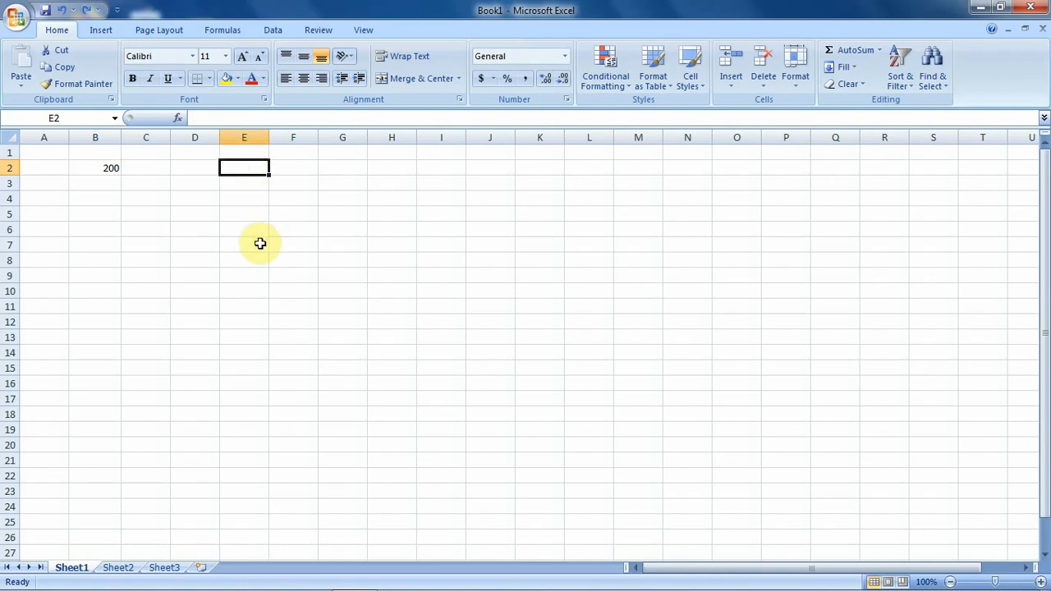
type("1")
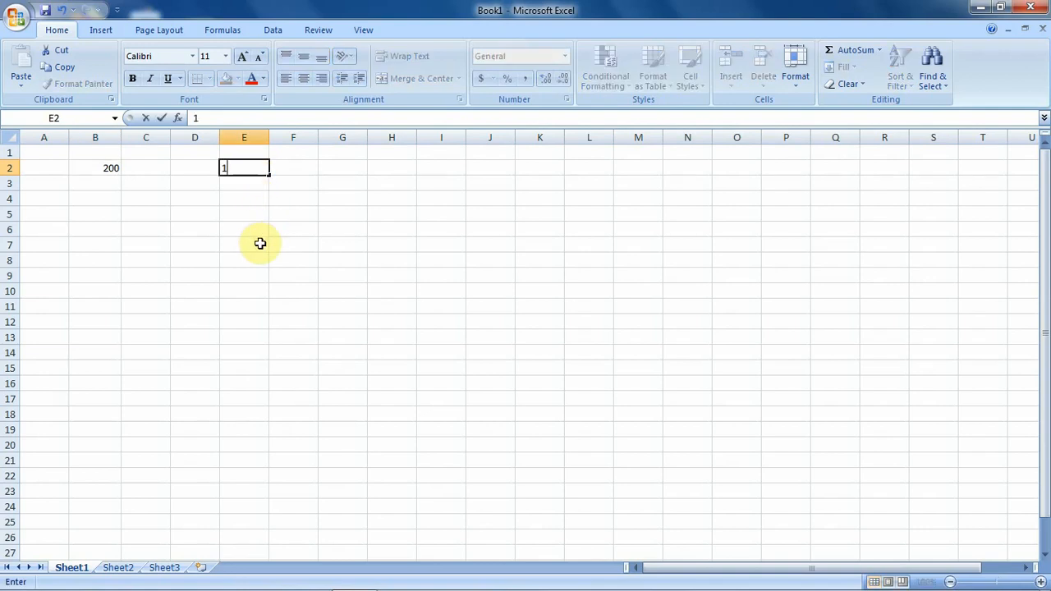
key("Return")
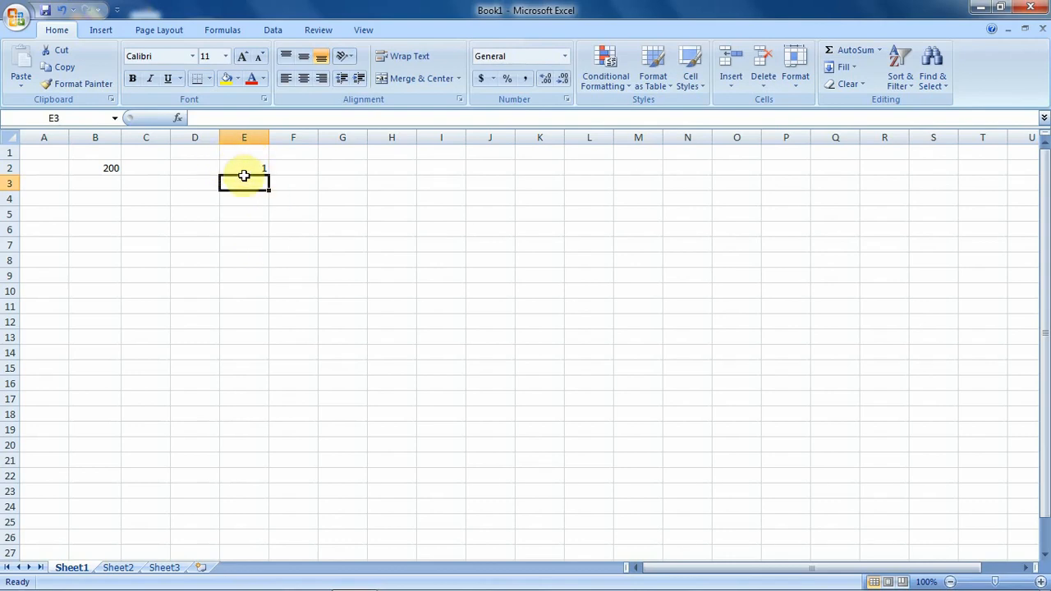
left_click(256, 165)
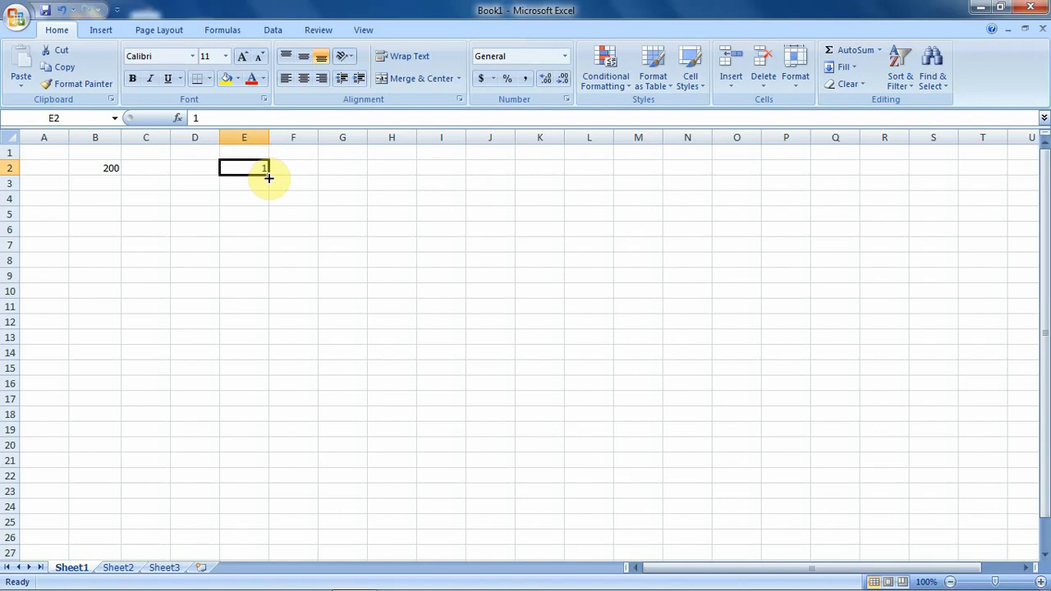
left_click(508, 79)
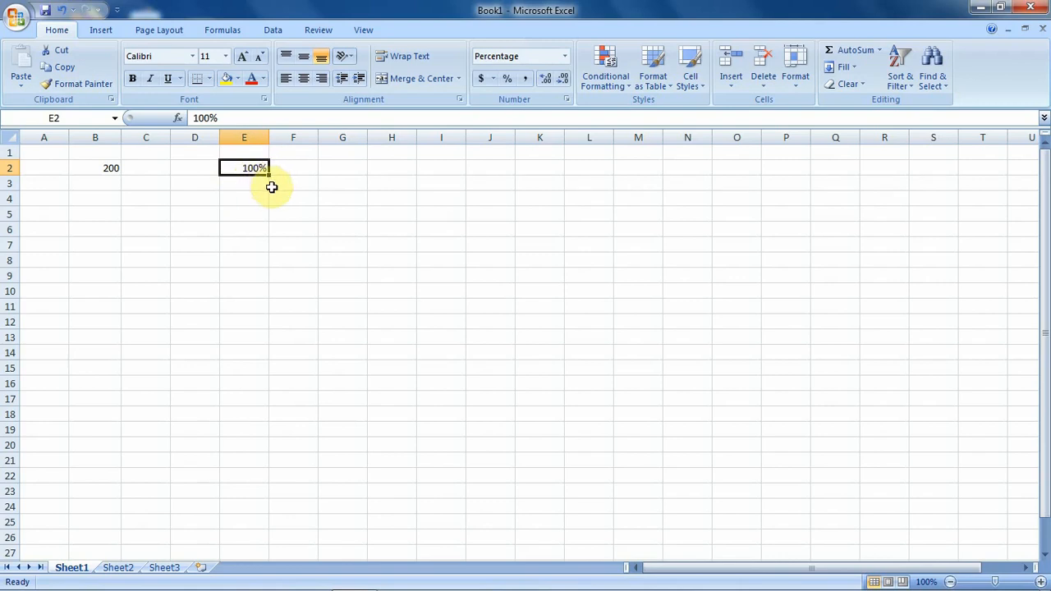
Enter 20 in cell E3 and apply the percentage format to that cell.
left_click(259, 188)
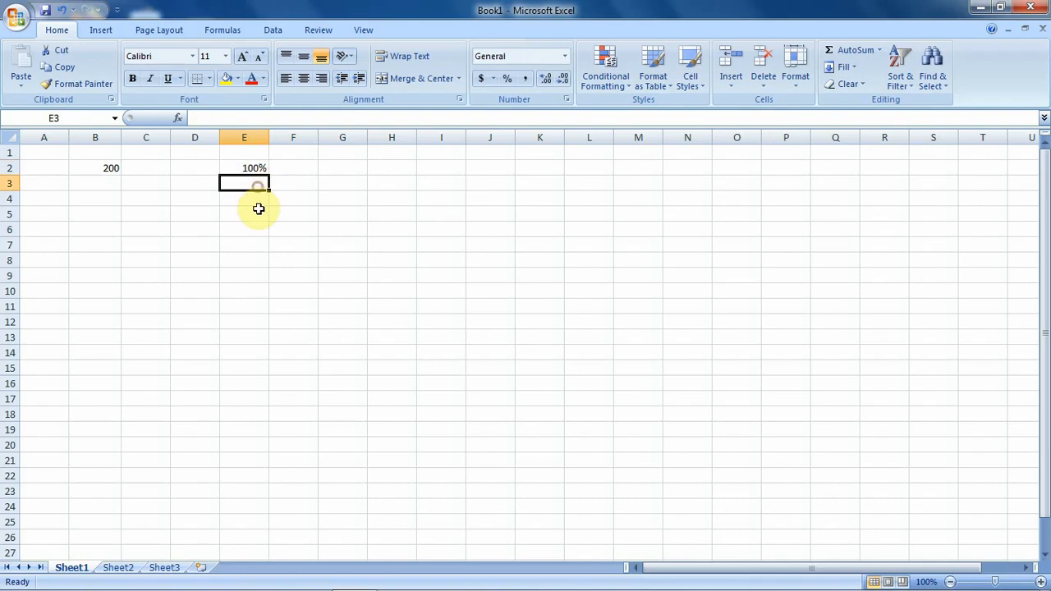
type("20")
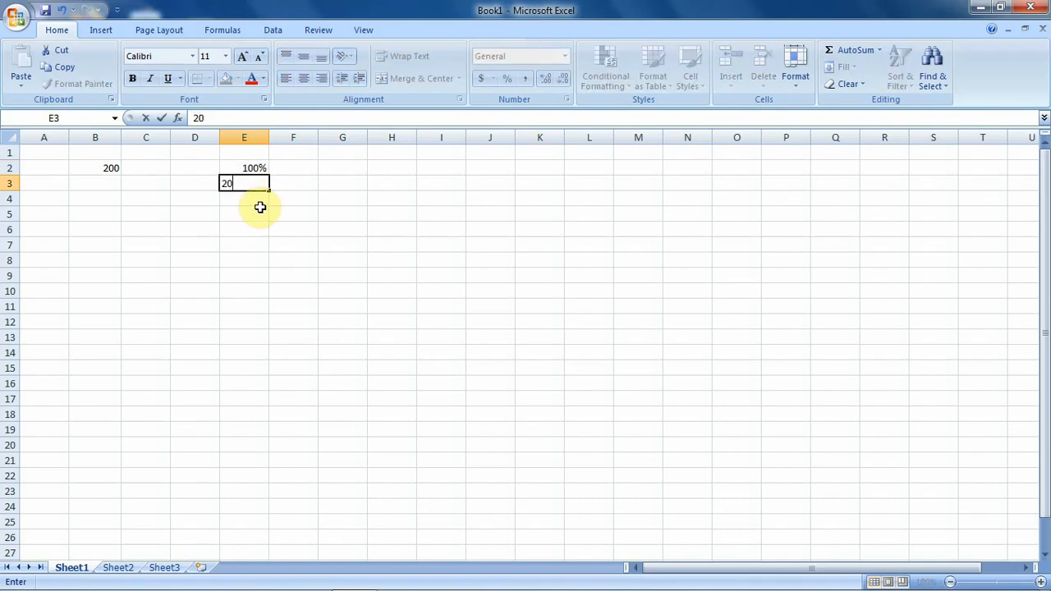
key("Return")
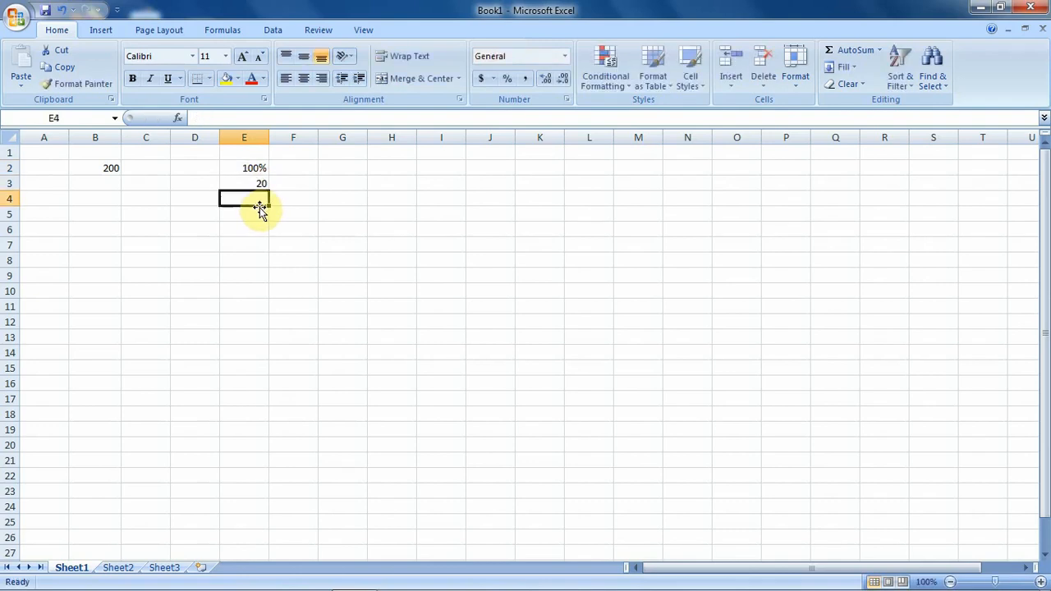
left_click(261, 182)
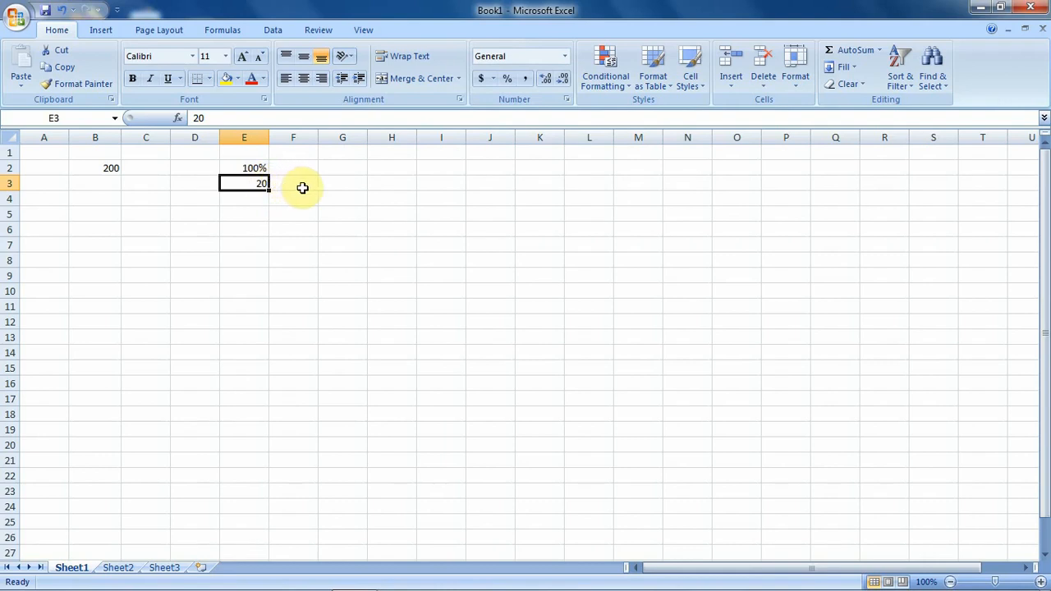
left_click(507, 82)
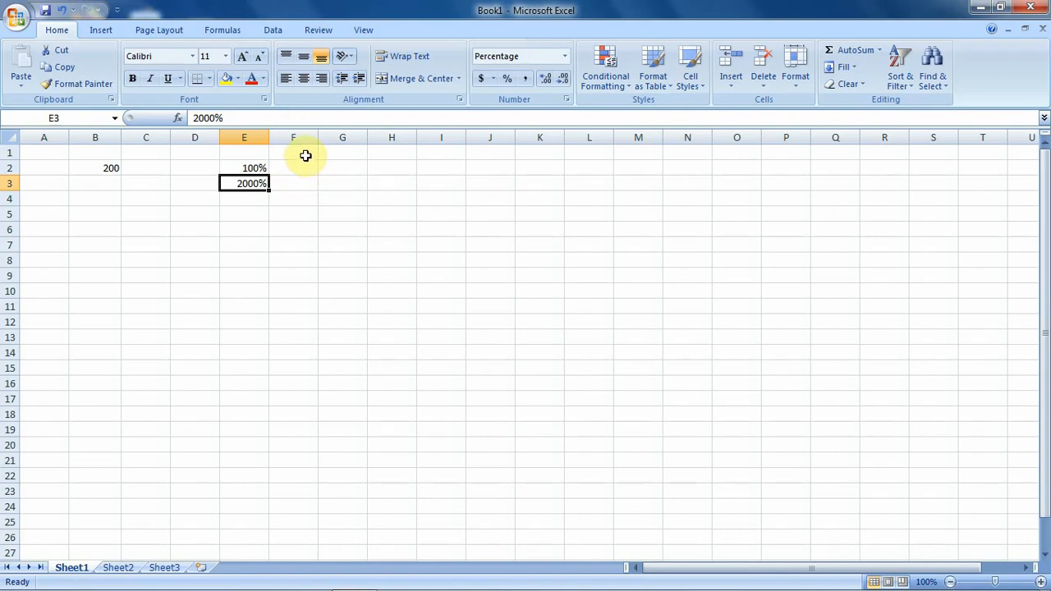
Format the empty cells F2:F5 as percentages and fill in 1%, 20% and 100% in F2 through F4.
left_click_drag(293, 169, 294, 213)
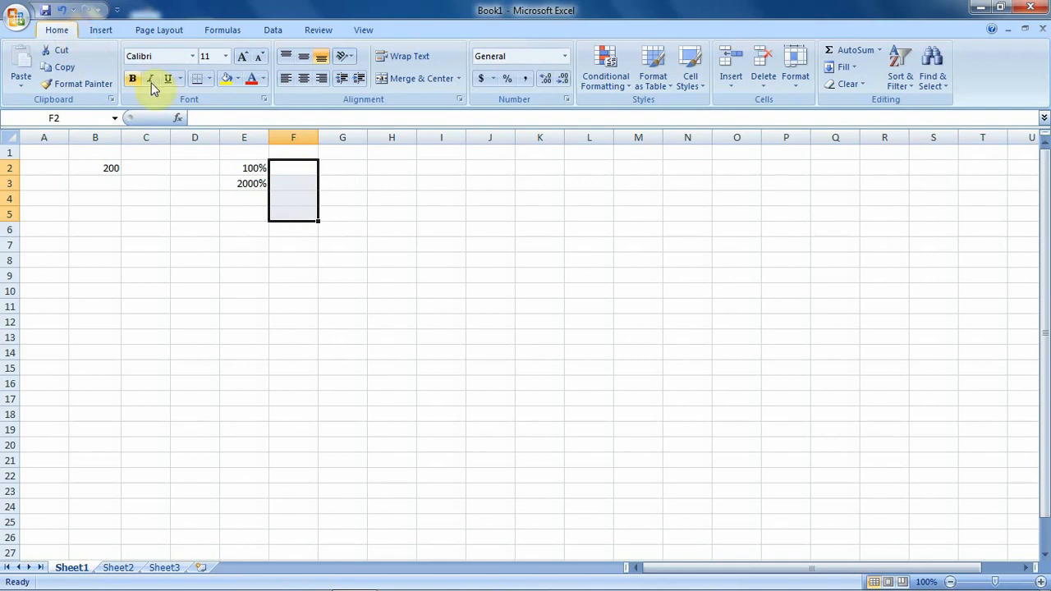
left_click(506, 80)
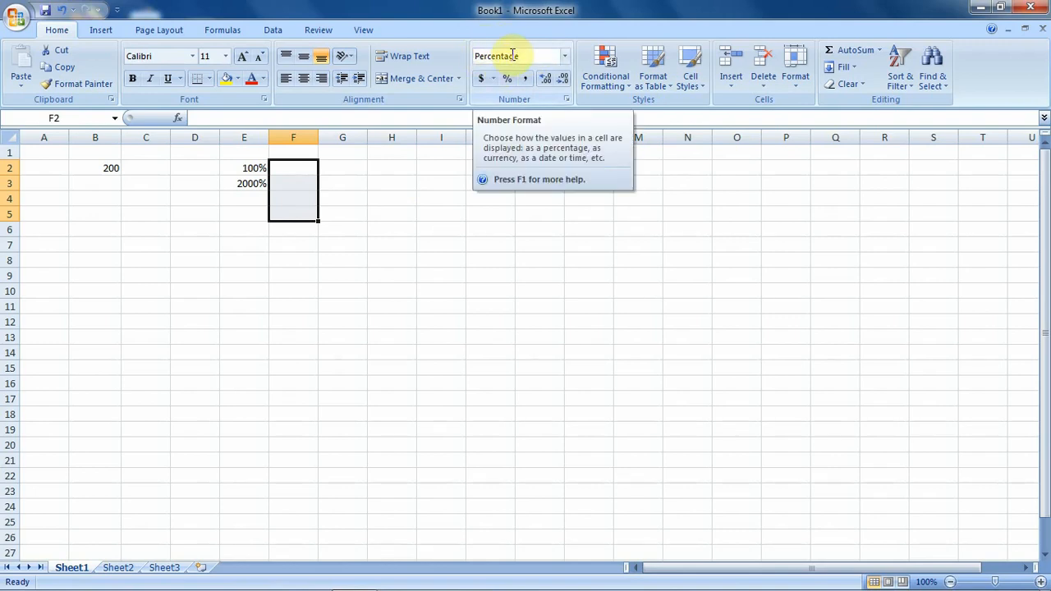
left_click(294, 169)
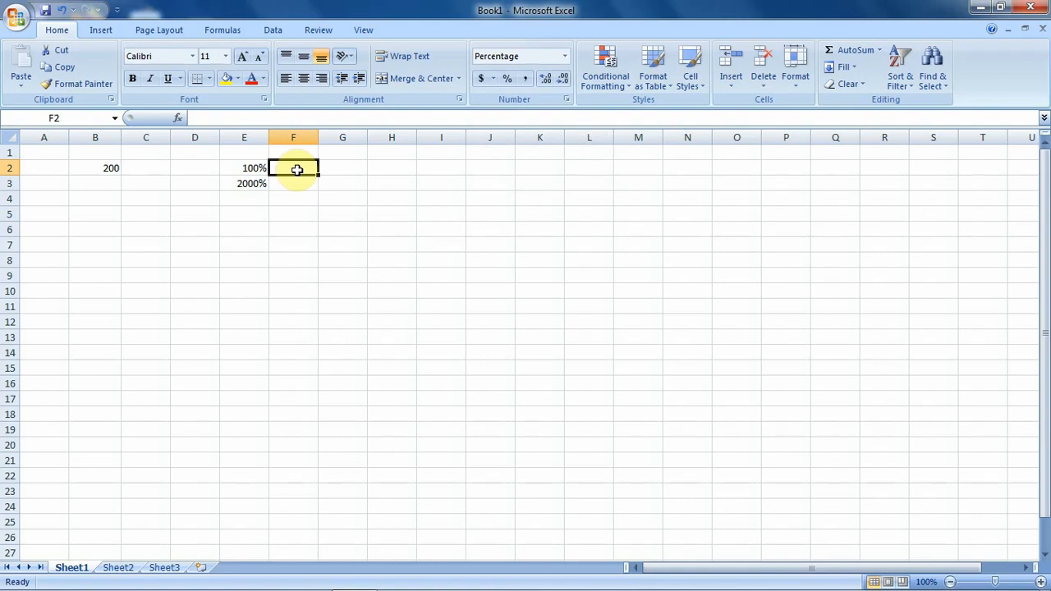
type("1")
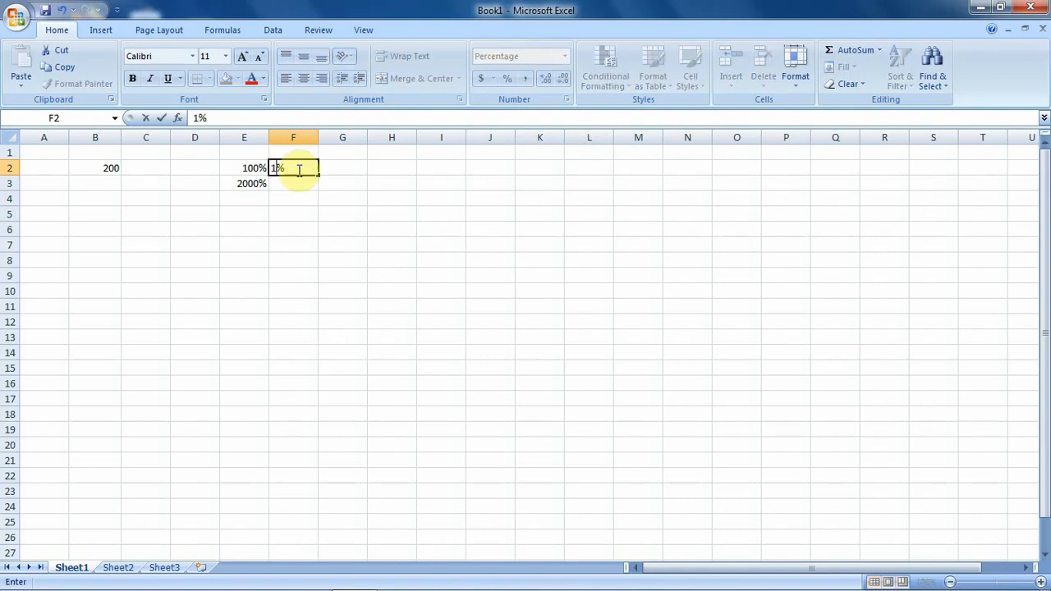
key("Return")
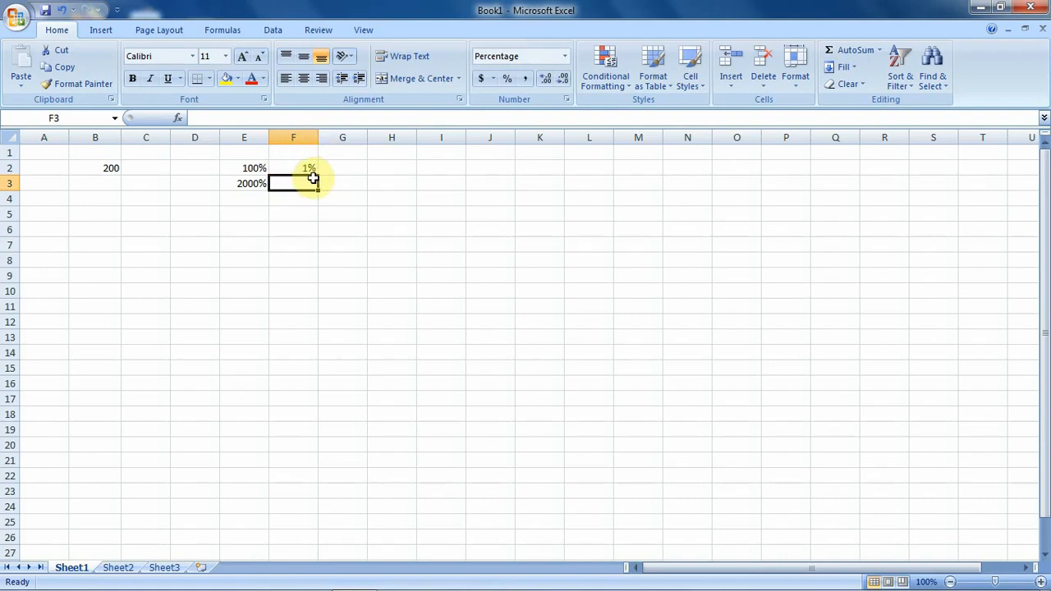
type("20")
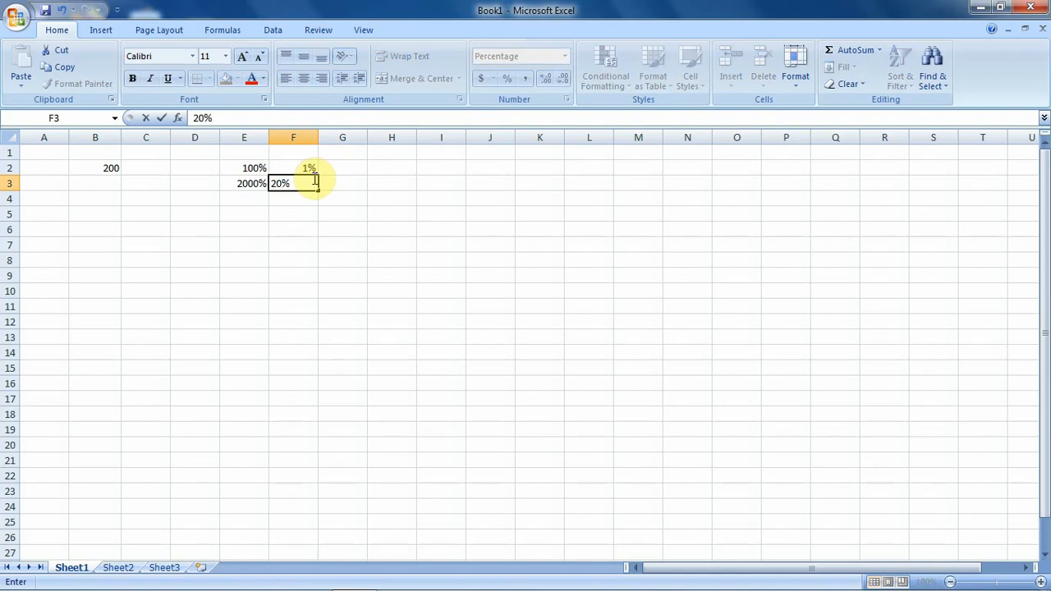
key("Return")
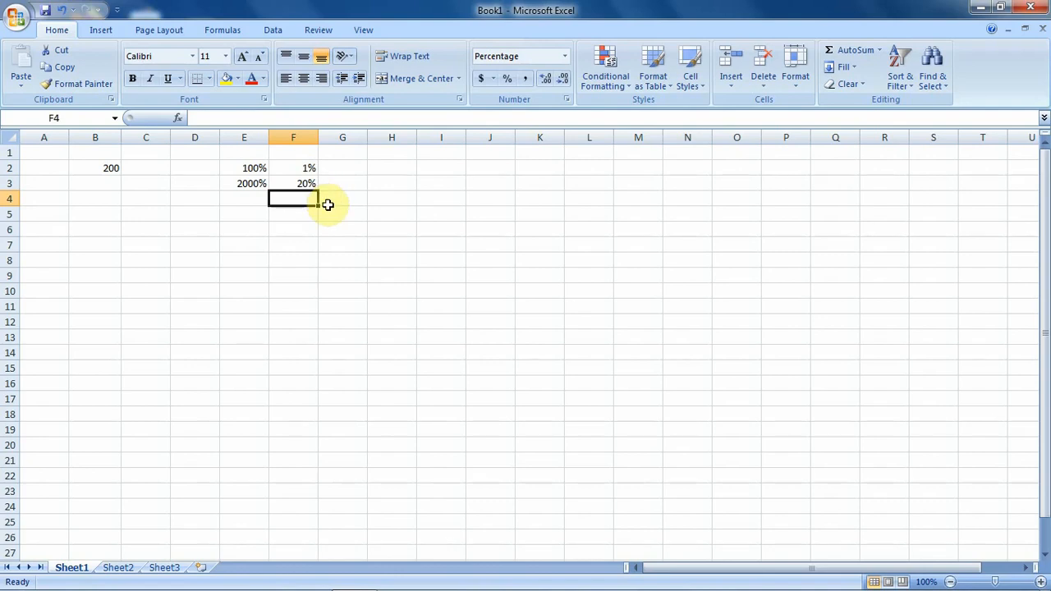
type("100")
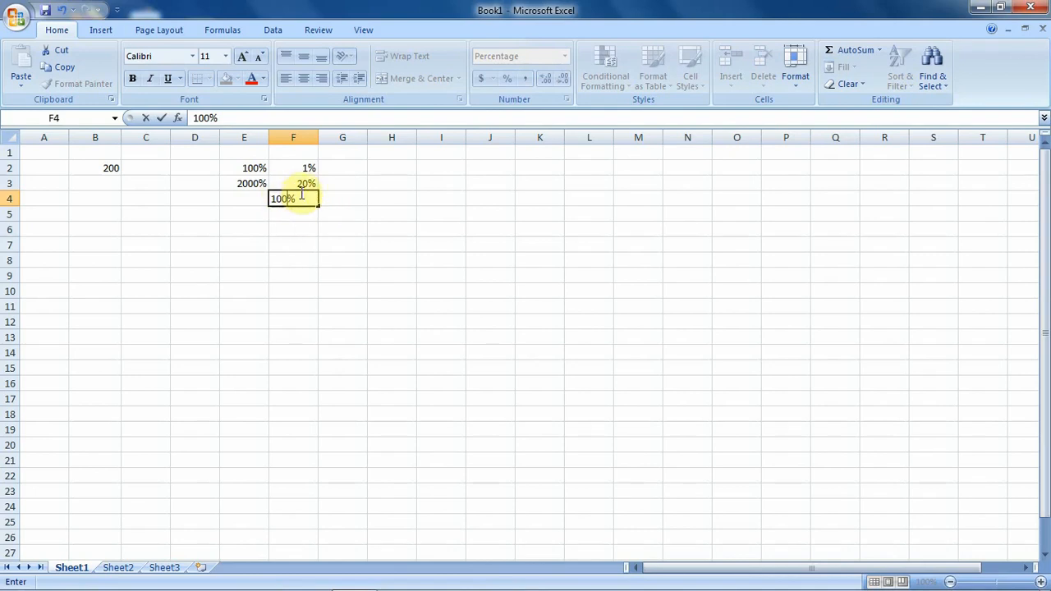
left_click(308, 210)
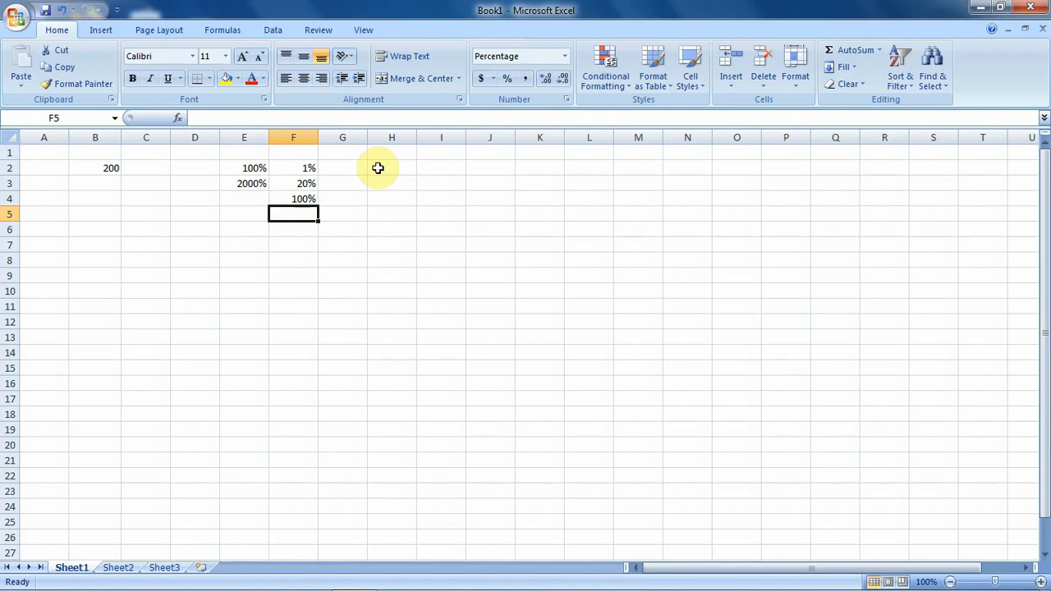
Apply the percentage format to the empty range H2:H9 and fill in 20%, 30% and 50% in H2 through H4.
left_click_drag(378, 166, 410, 279)
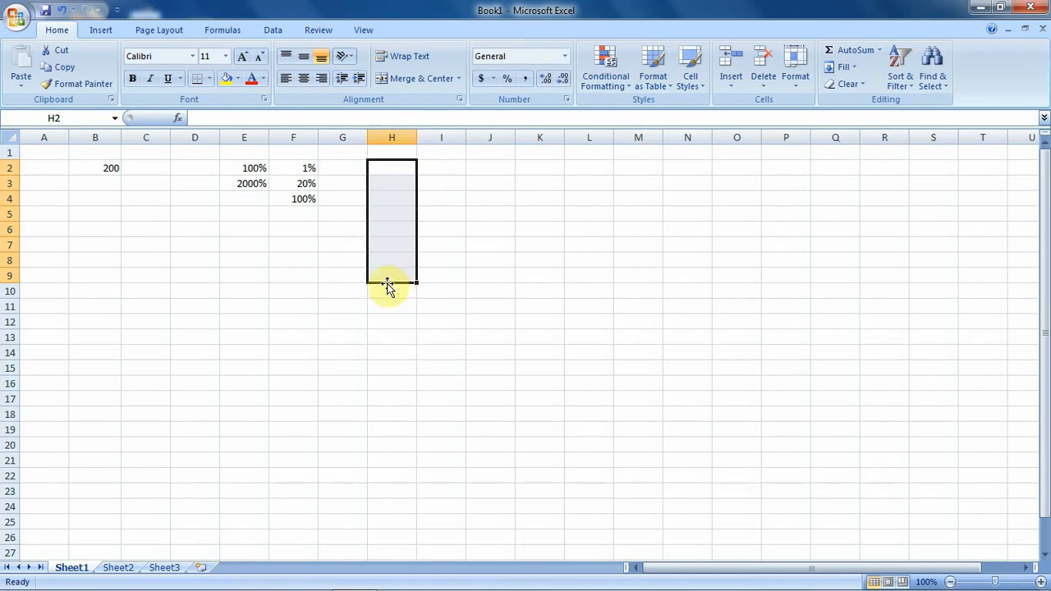
left_click(508, 79)
left_click(393, 167)
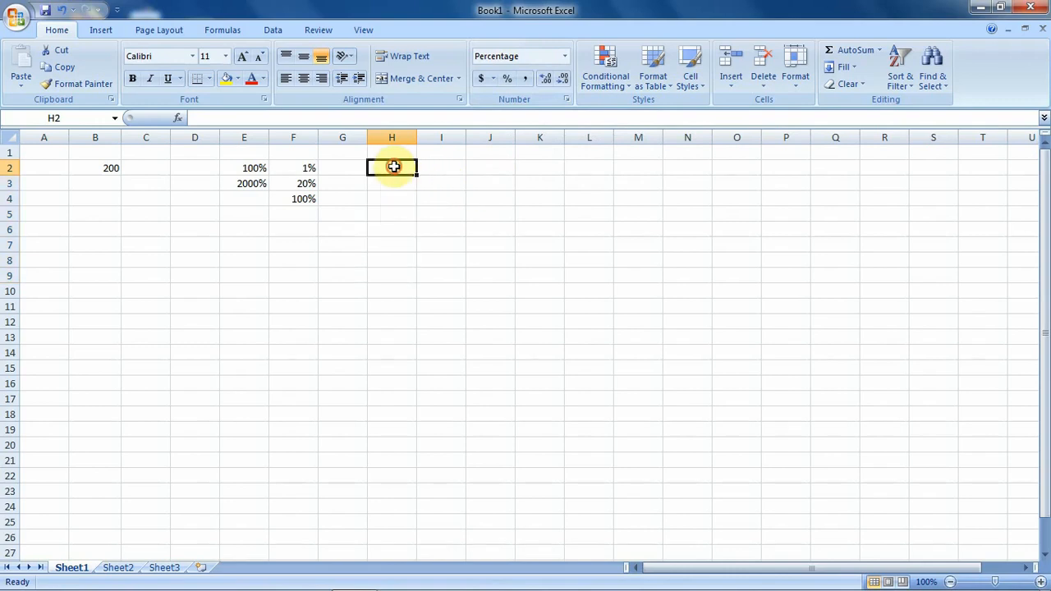
type("20")
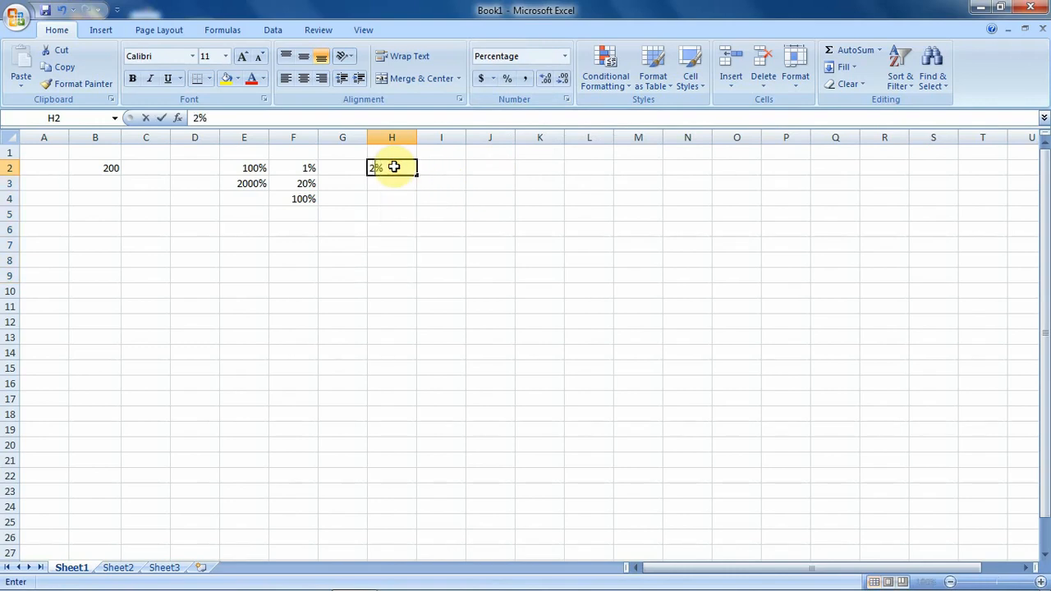
key("Return")
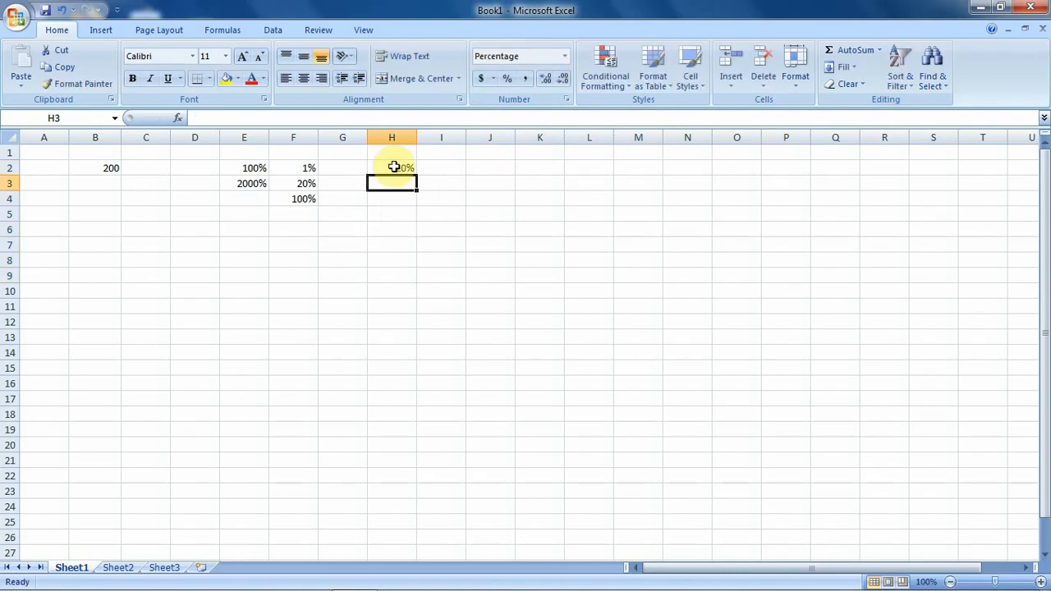
type("30")
key("Return")
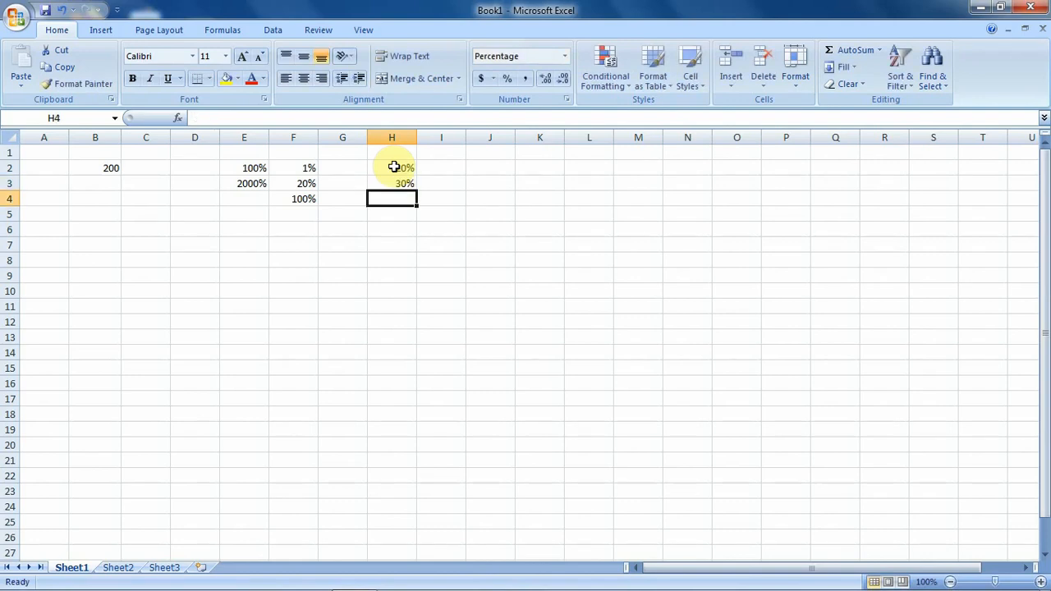
type("50")
key("Return")
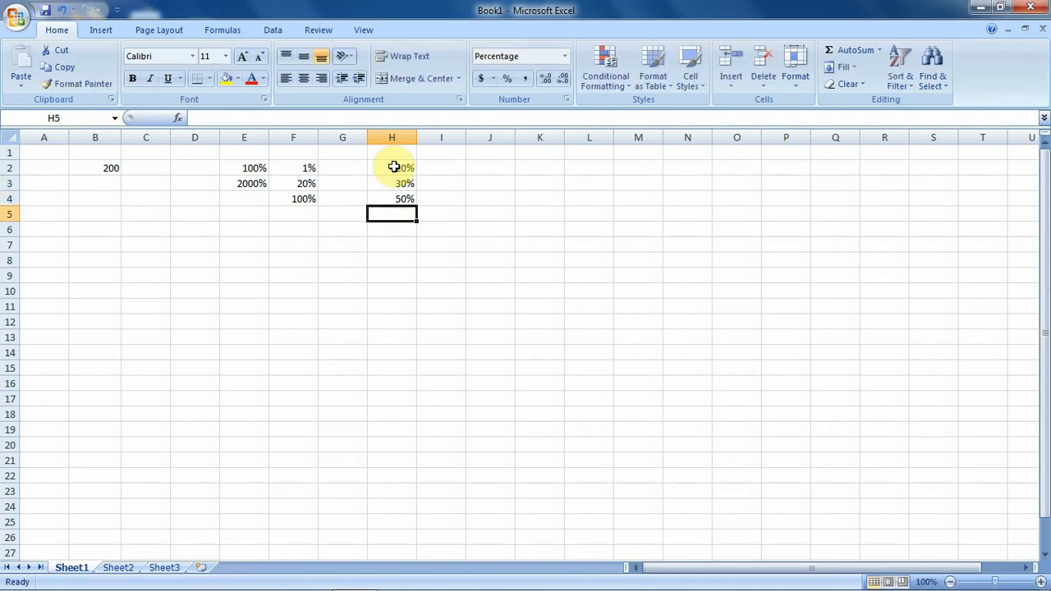